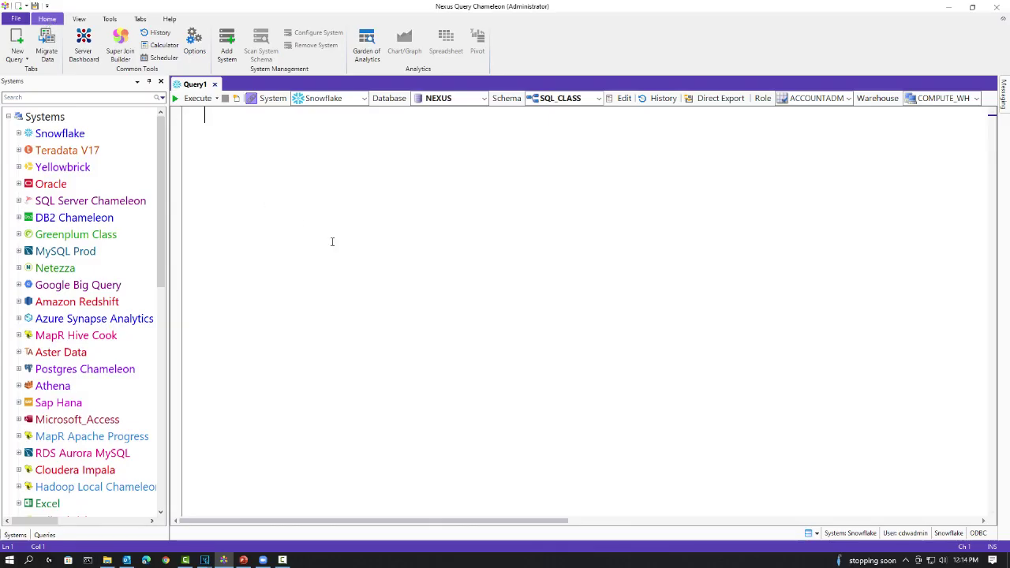
- Set Snowflake as the query system for the empty Query1 editor
left_click(522, 269)
left_click(365, 100)
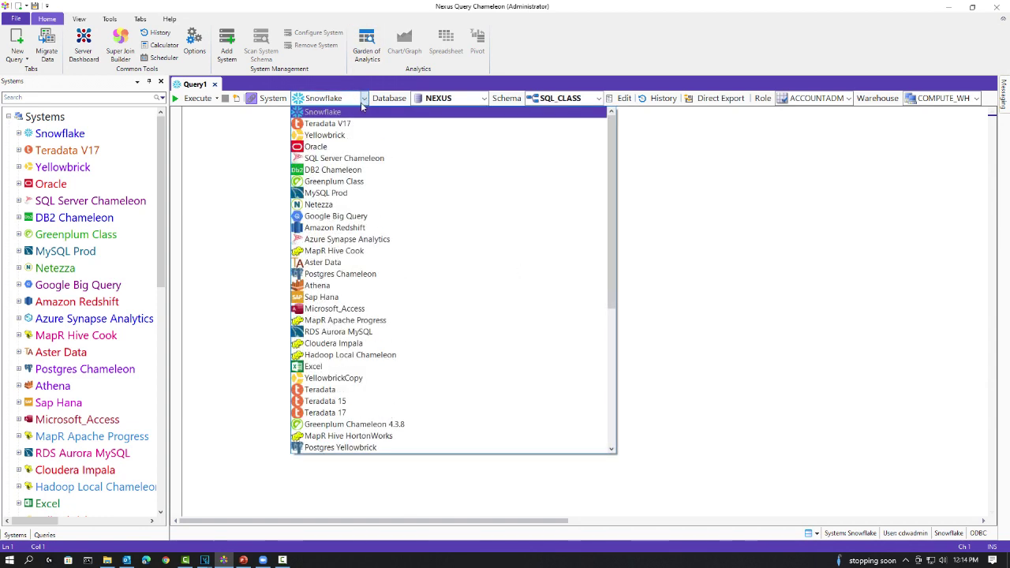
left_click(352, 112)
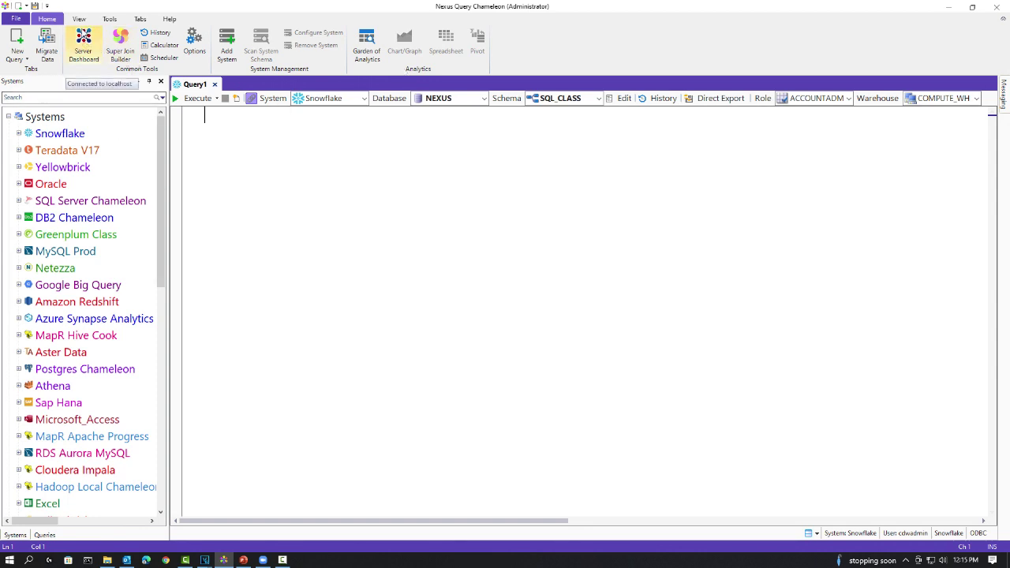
- Apply the Mono Dark colour theme from the View ribbon, then return to Home
left_click(78, 18)
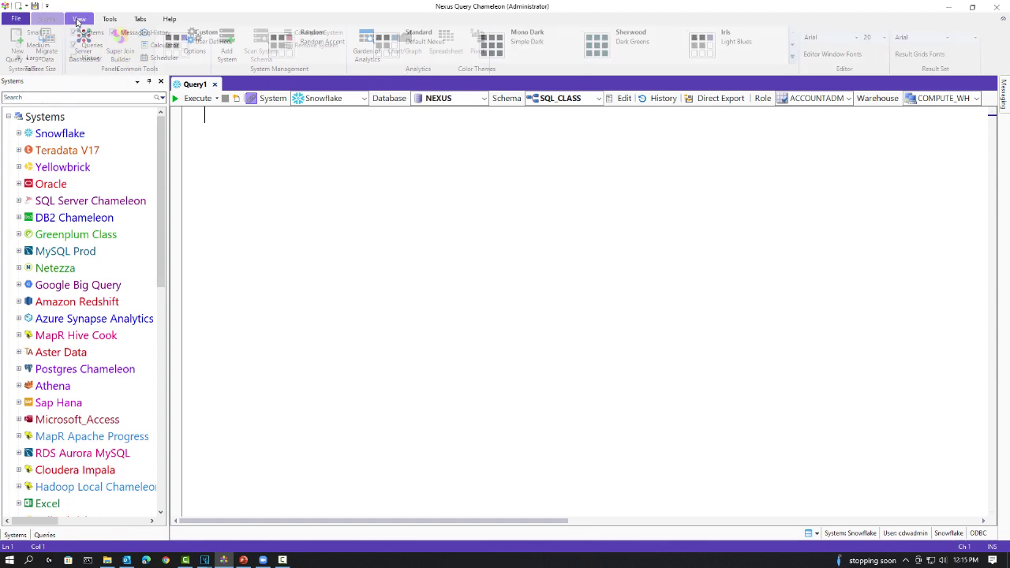
left_click(493, 46)
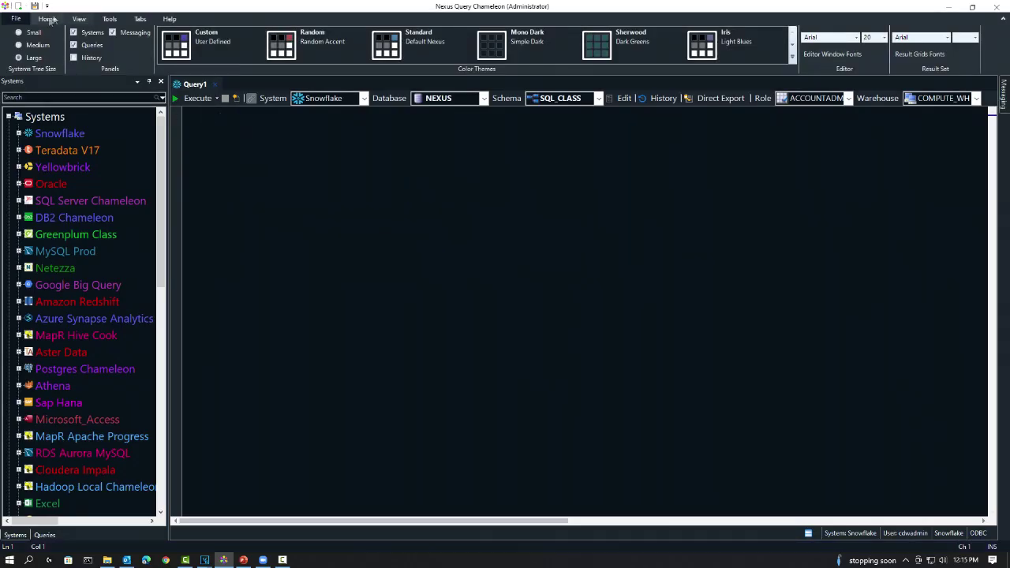
left_click(46, 19)
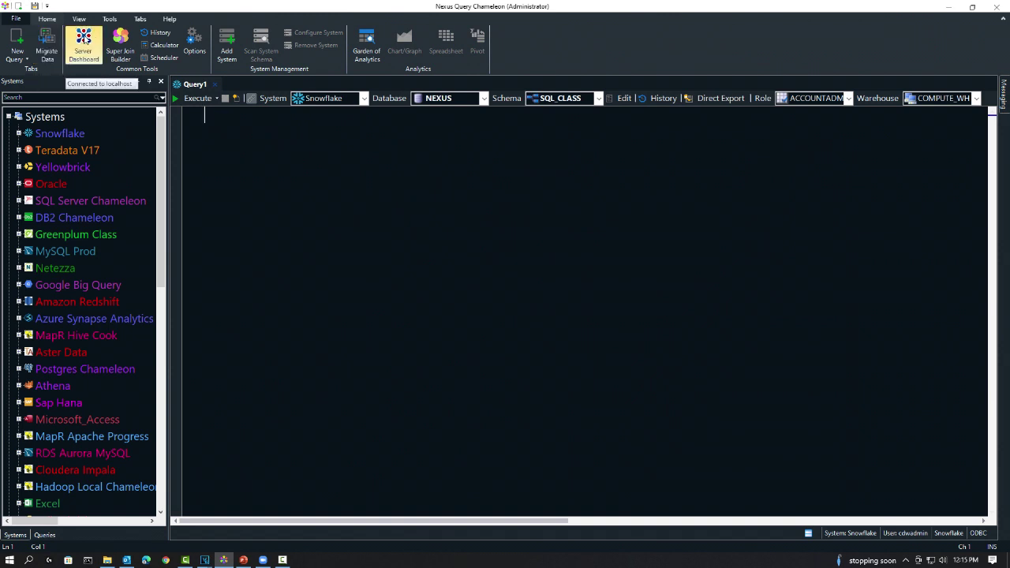
- Open the Nexus Server Dashboard from the Home ribbon
left_click(83, 40)
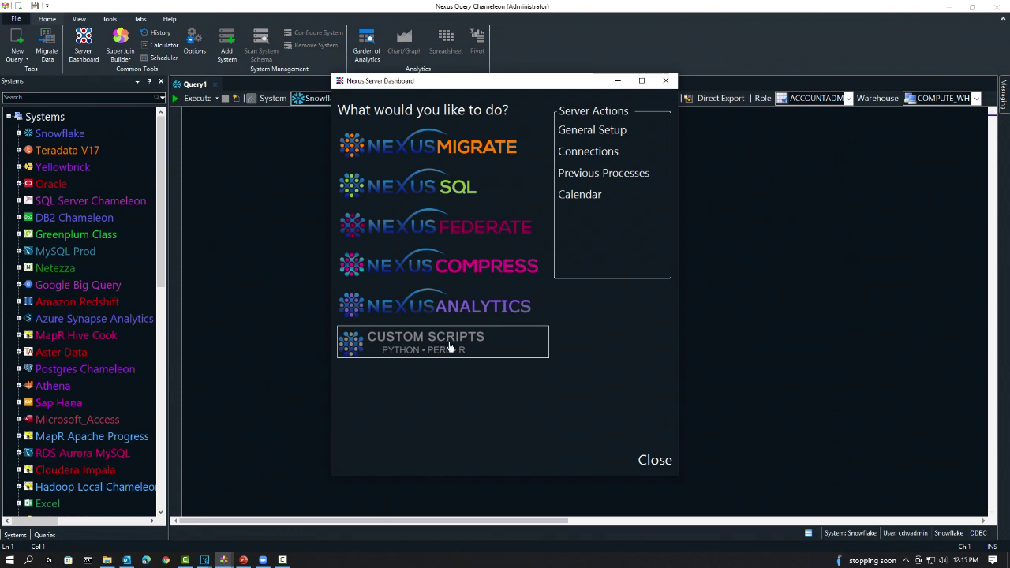
- Start a Nexus Migrate movement from Teradata V17 SQL_CLASS to Snowflake NEXUS, schema SQL_DESTINATION
left_click(419, 147)
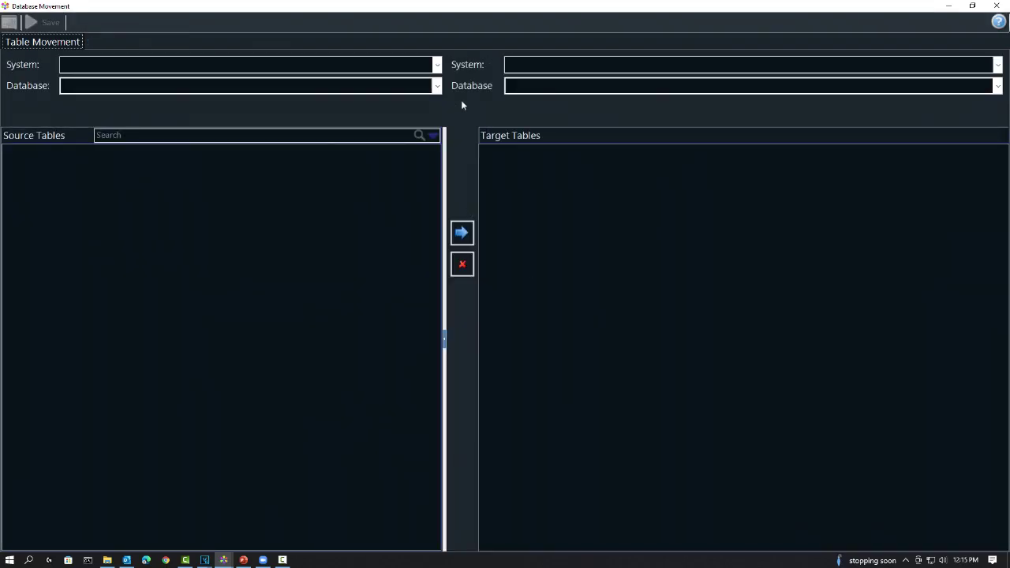
left_click(437, 65)
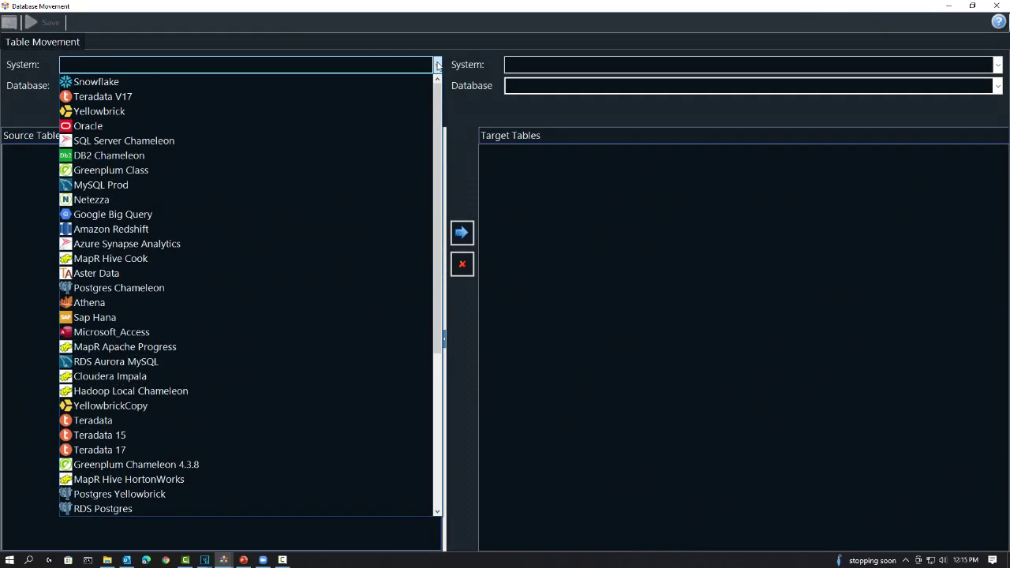
left_click(379, 96)
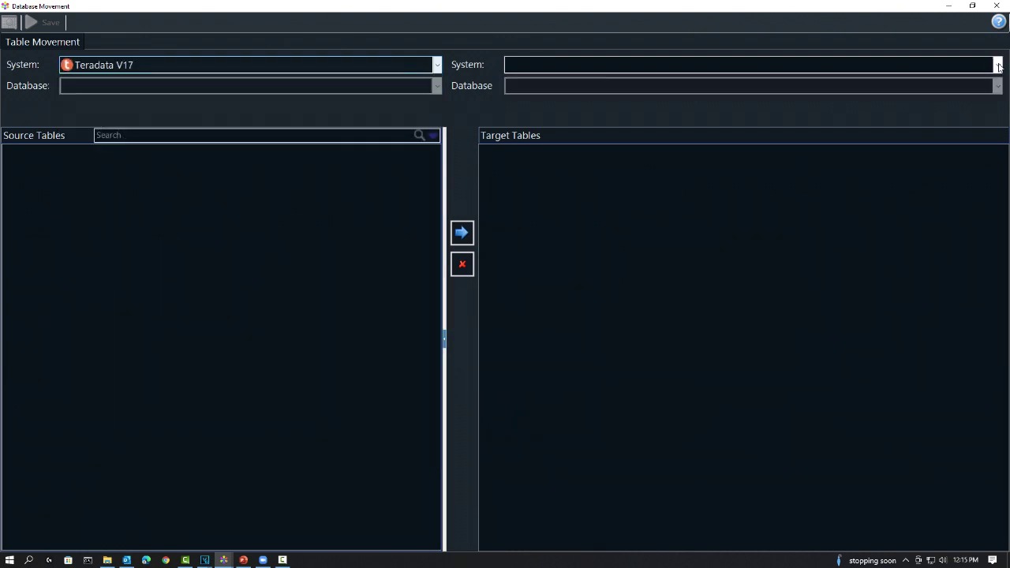
left_click(998, 65)
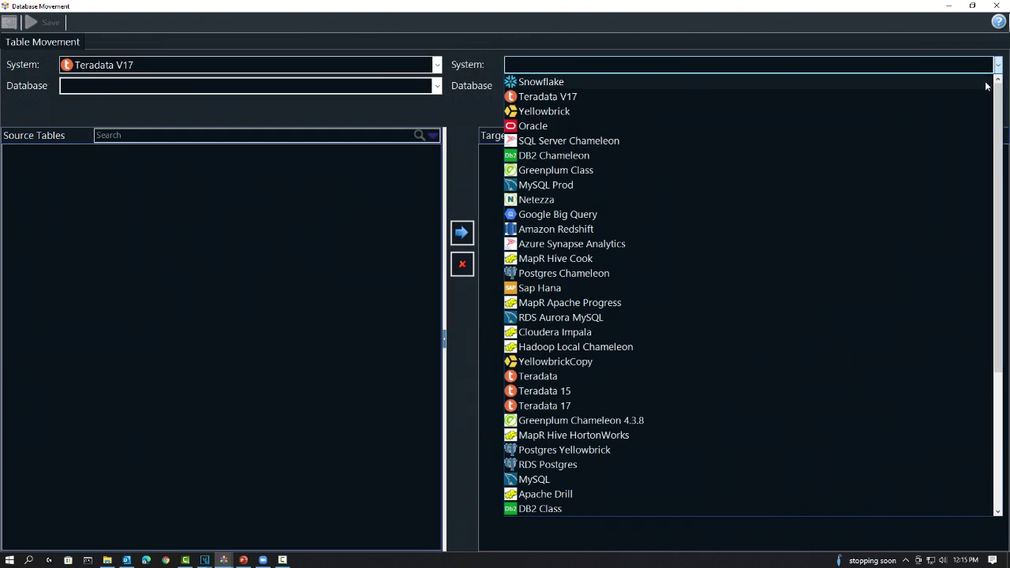
left_click(987, 82)
left_click(437, 85)
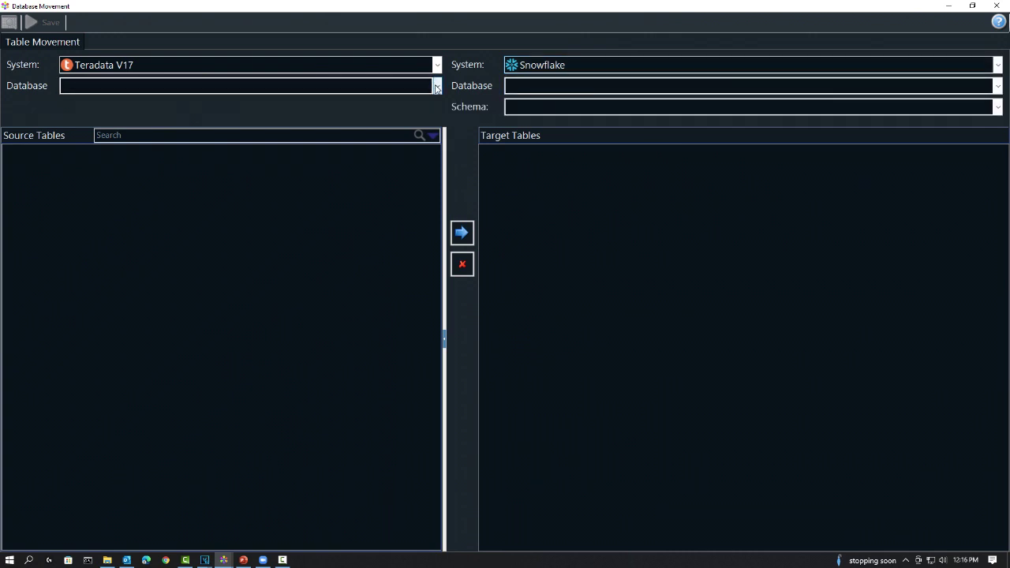
left_click(410, 104)
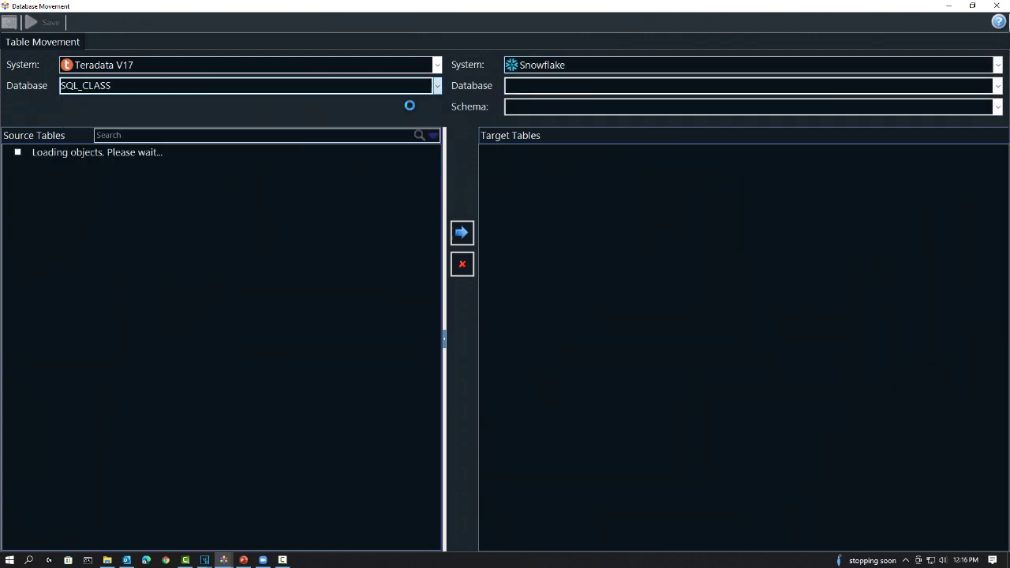
left_click(998, 85)
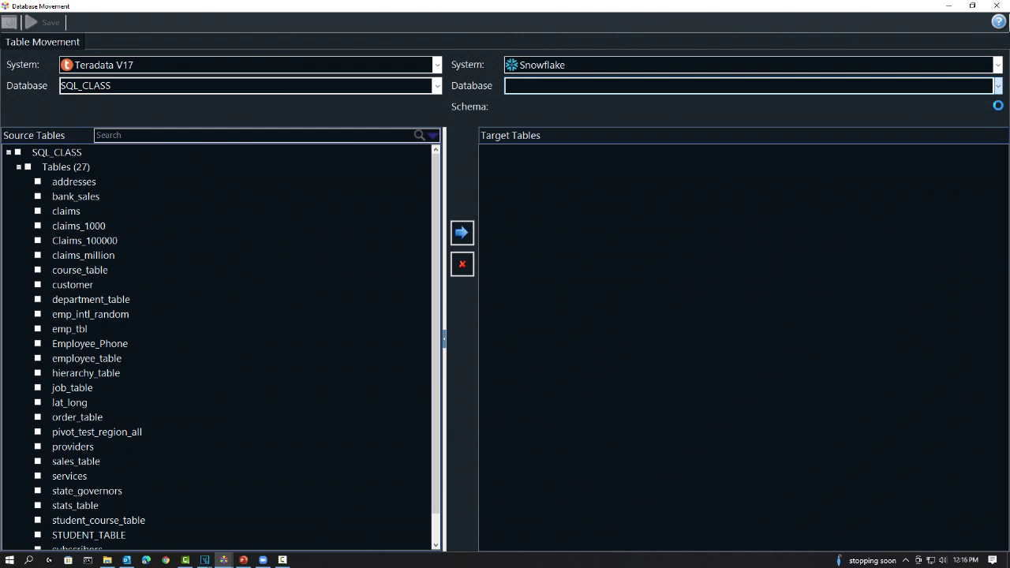
left_click(997, 107)
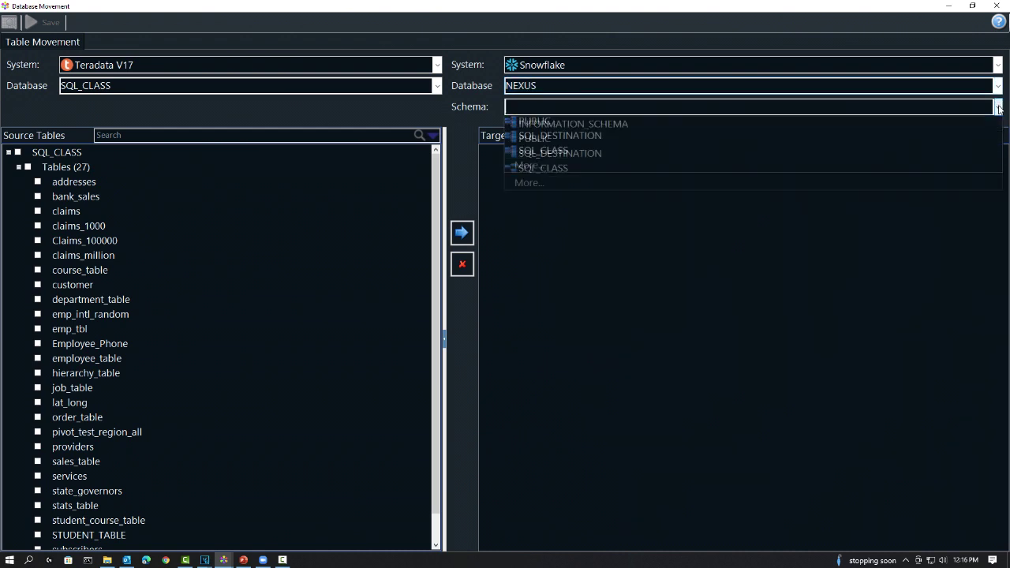
left_click(972, 153)
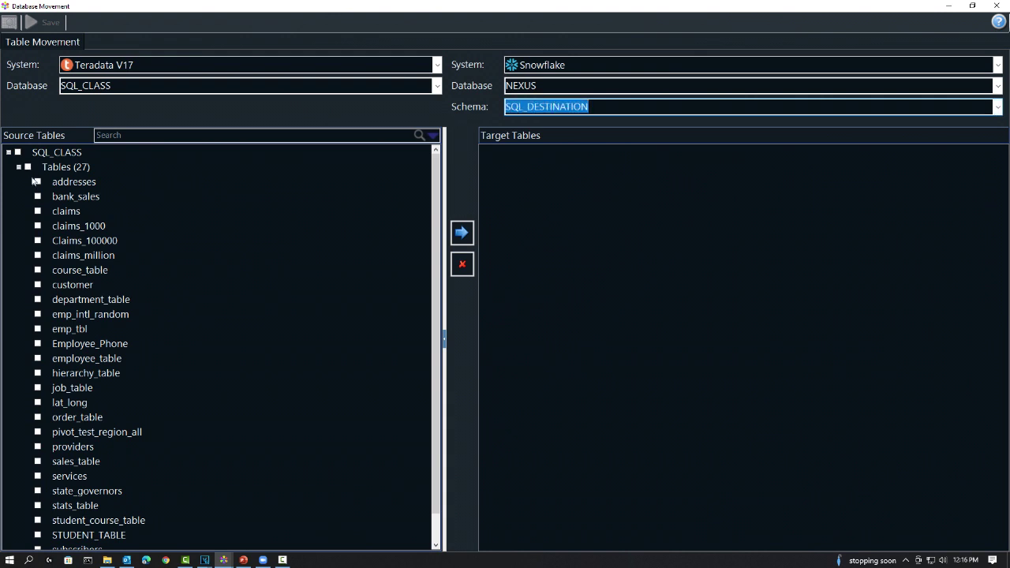
- Check all 27 SQL_CLASS tables and send them to the Target Tables list
left_click(37, 182)
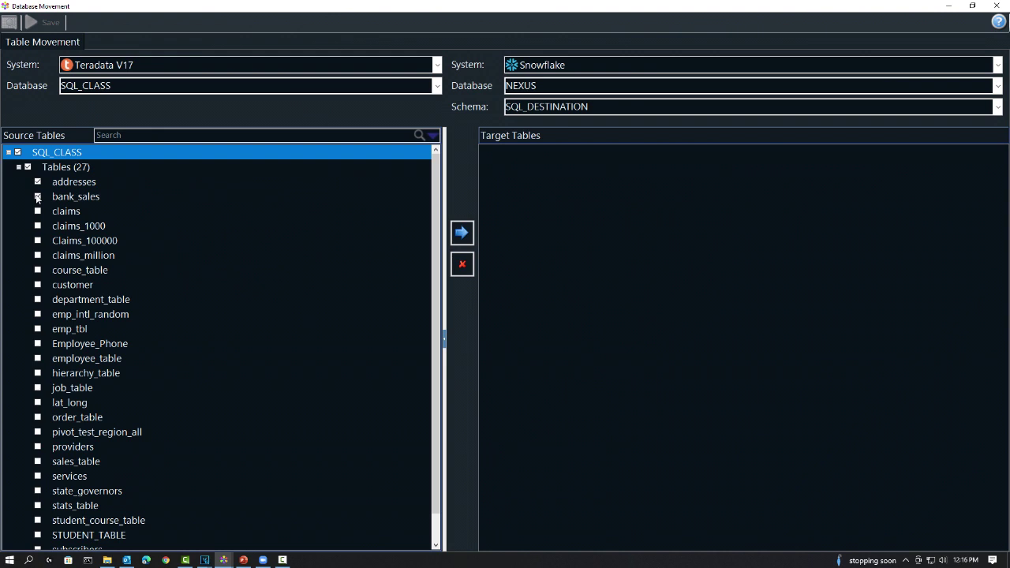
left_click(37, 197)
left_click(29, 168)
left_click(463, 233)
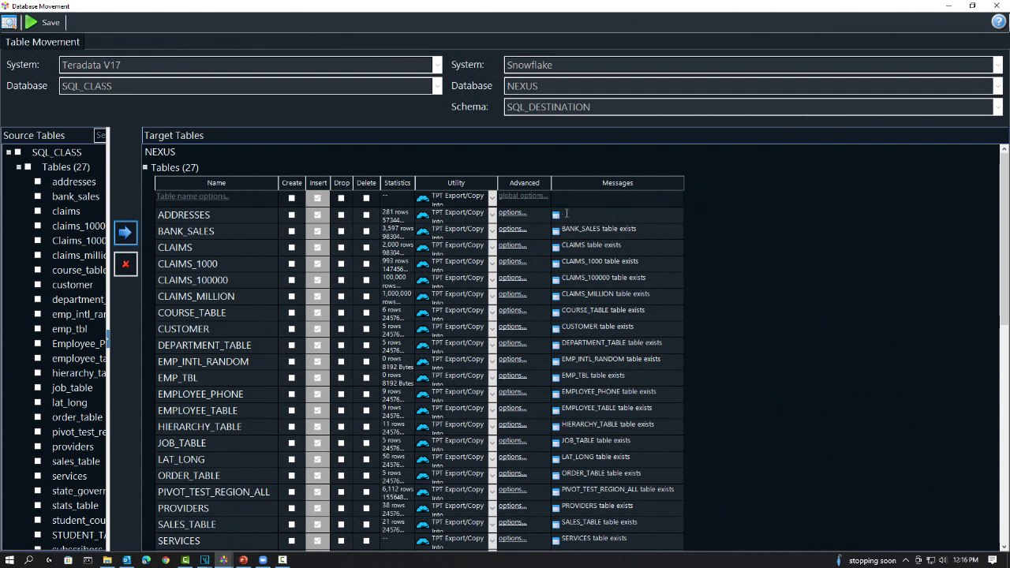
- Turn on Drop for every table and keep TPT Export/Copy Into as the utility
left_click_drag(562, 212, 642, 213)
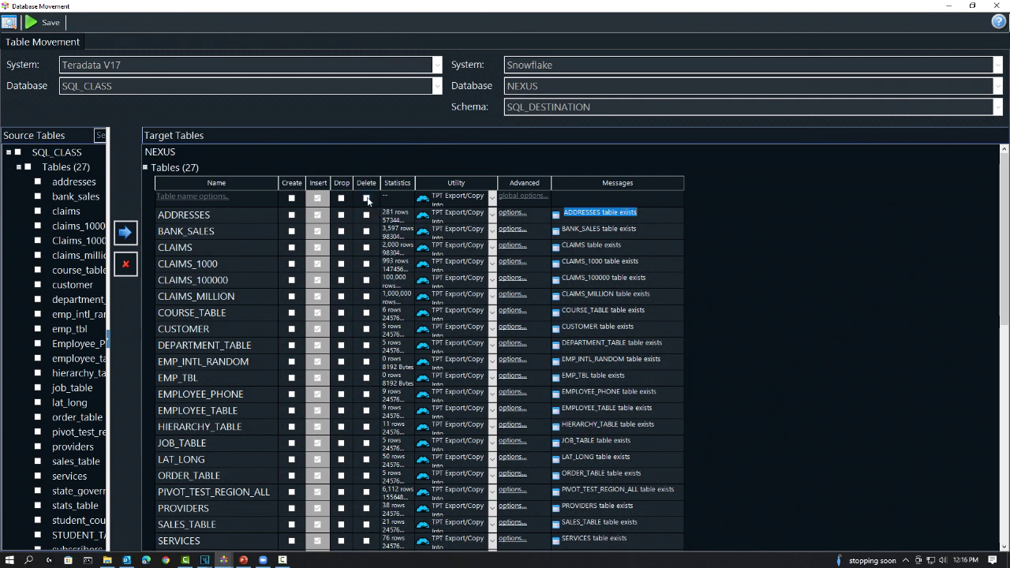
left_click(341, 198)
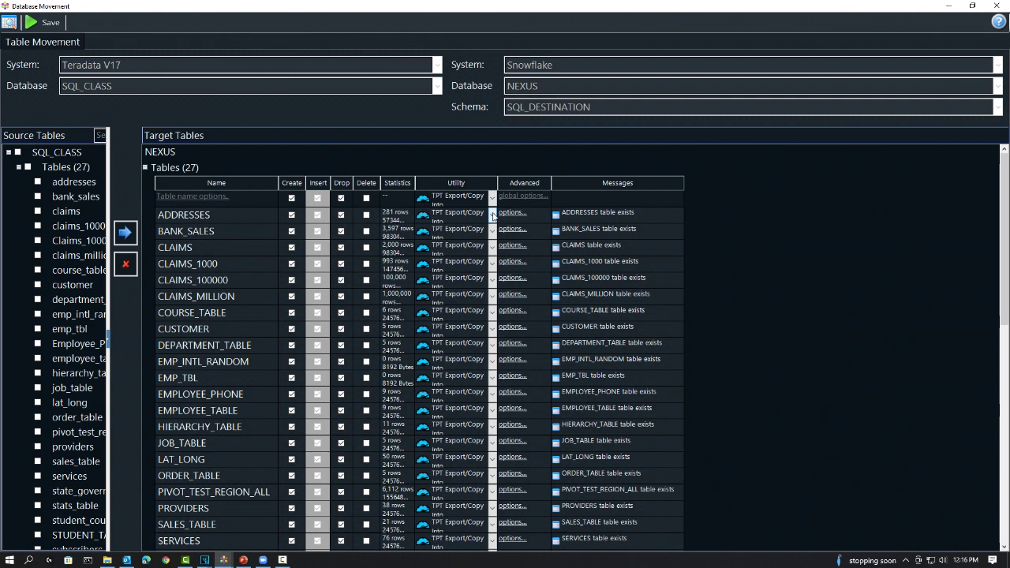
left_click(492, 214)
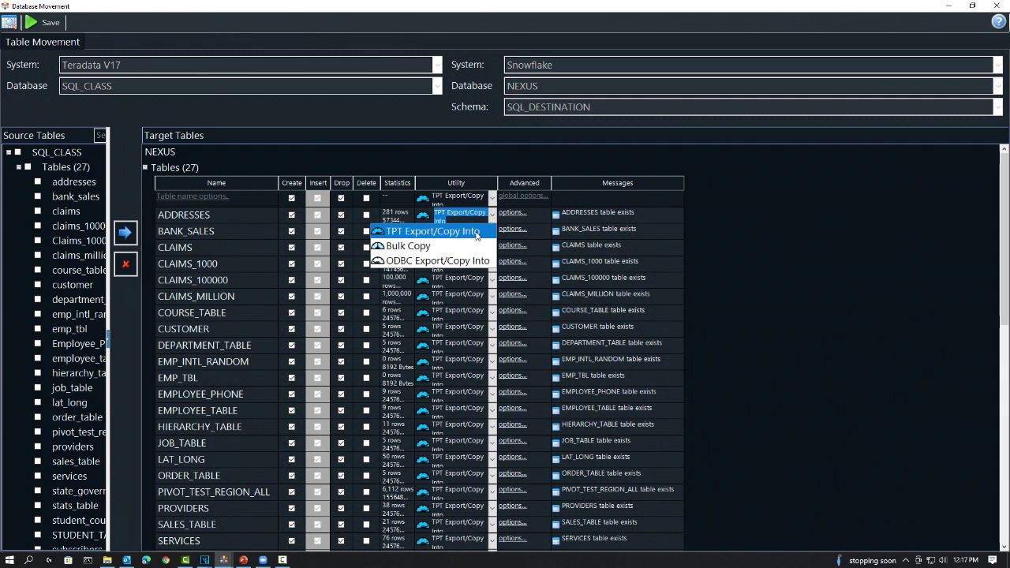
left_click(740, 283)
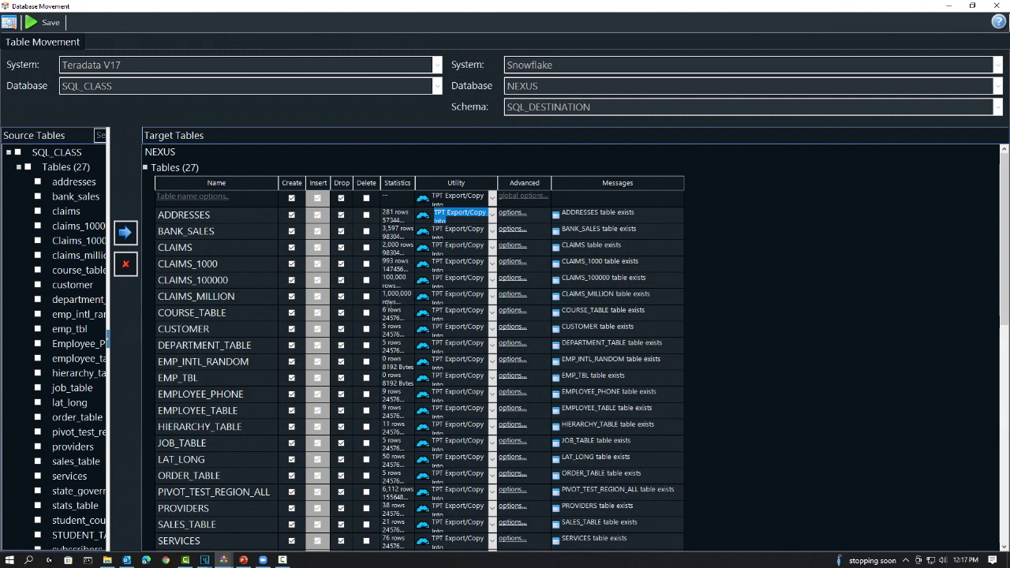
- Save the movement as the 'Teradata V17 to Snowflake (27 Objects)' batch
left_click(39, 29)
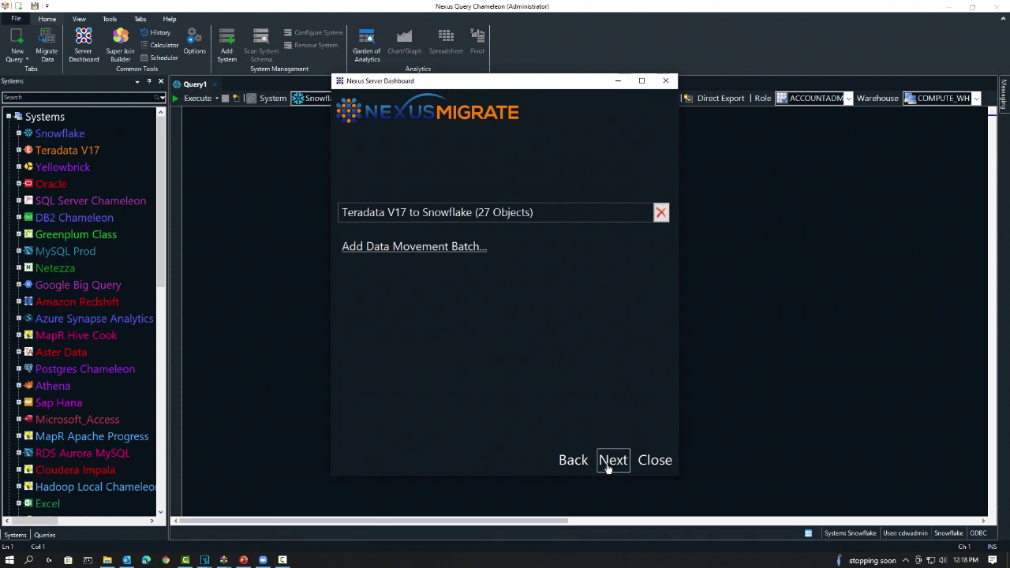
- Schedule the batch to run Immediately as process 'Teradata to Snowflake' and start it
left_click(607, 462)
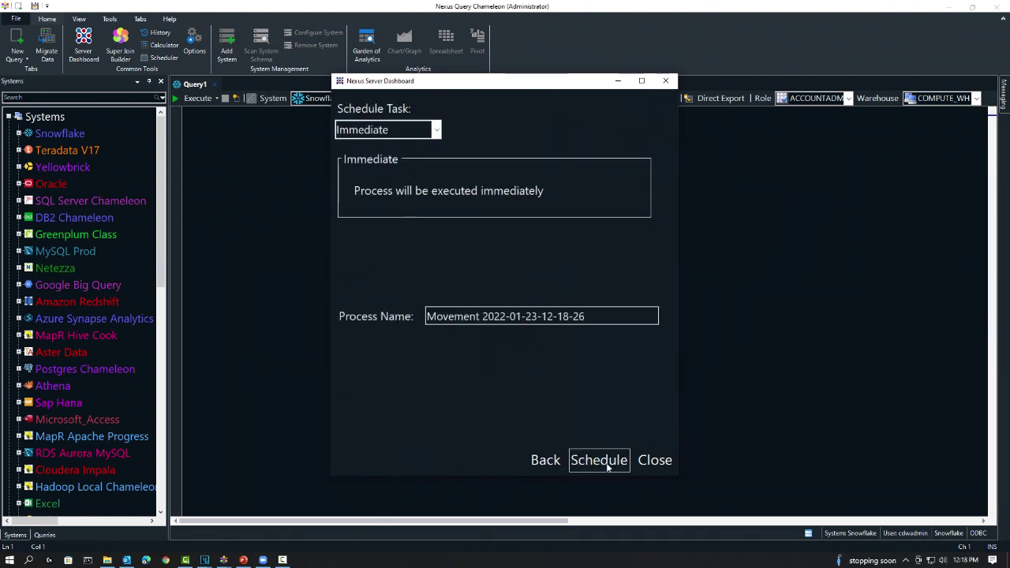
left_click(436, 130)
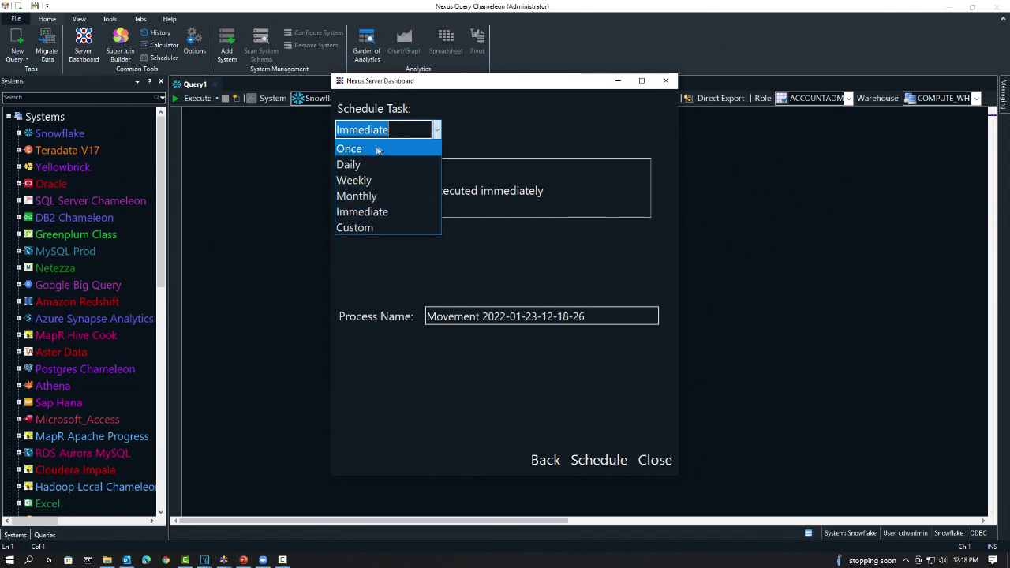
left_click(369, 216)
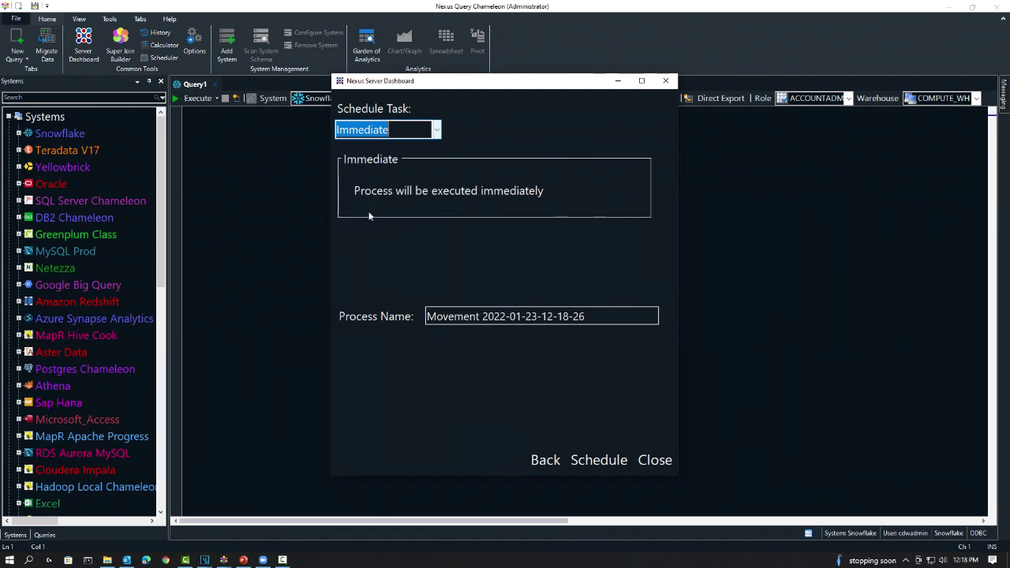
double_click(431, 316)
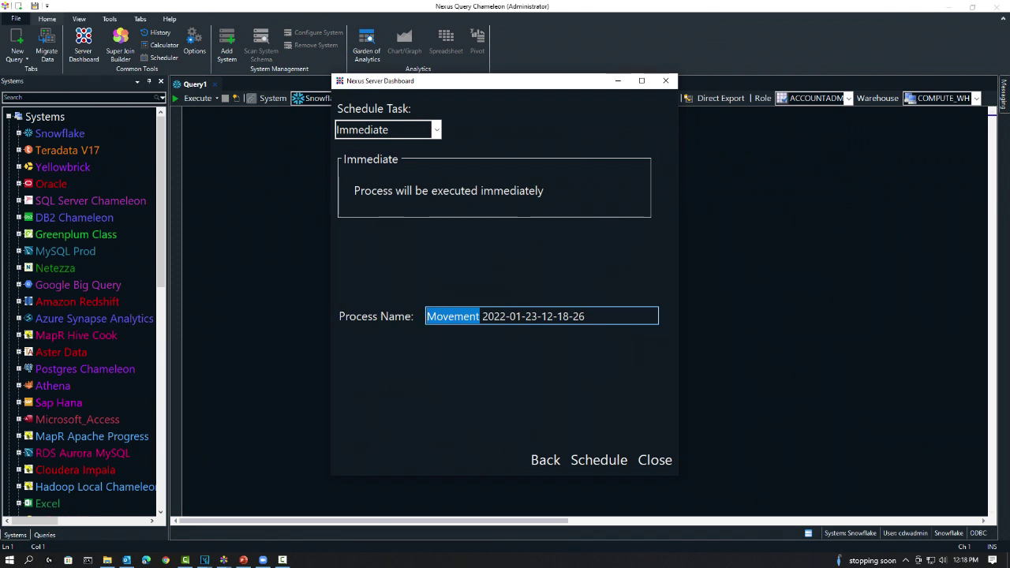
type("Teradata to Snowf")
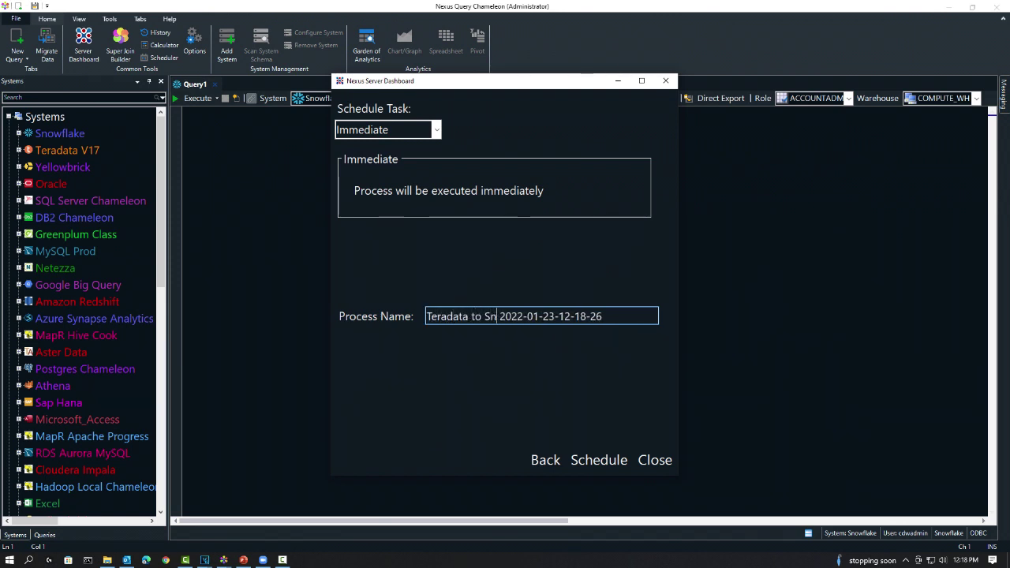
type("lake")
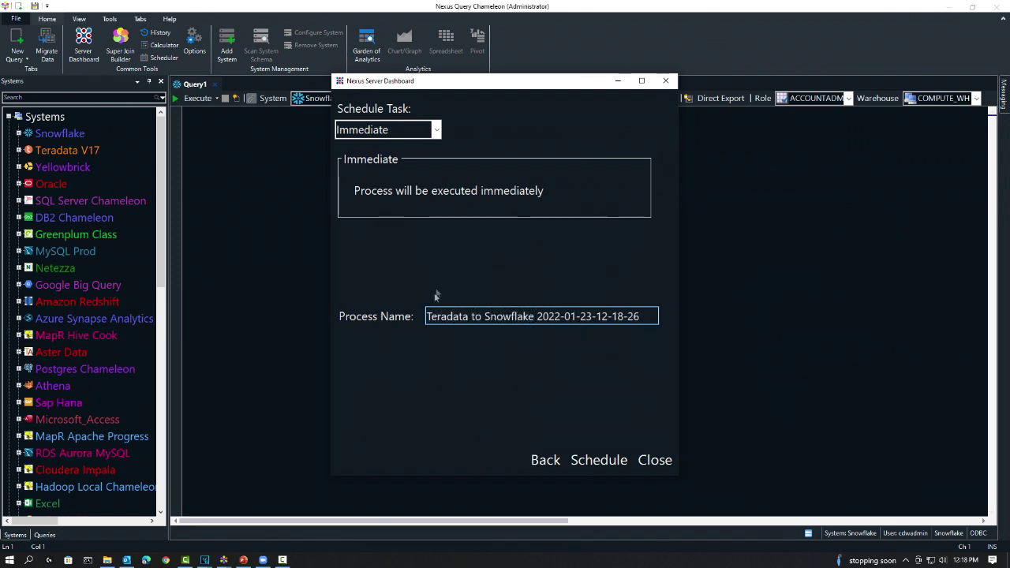
left_click(599, 461)
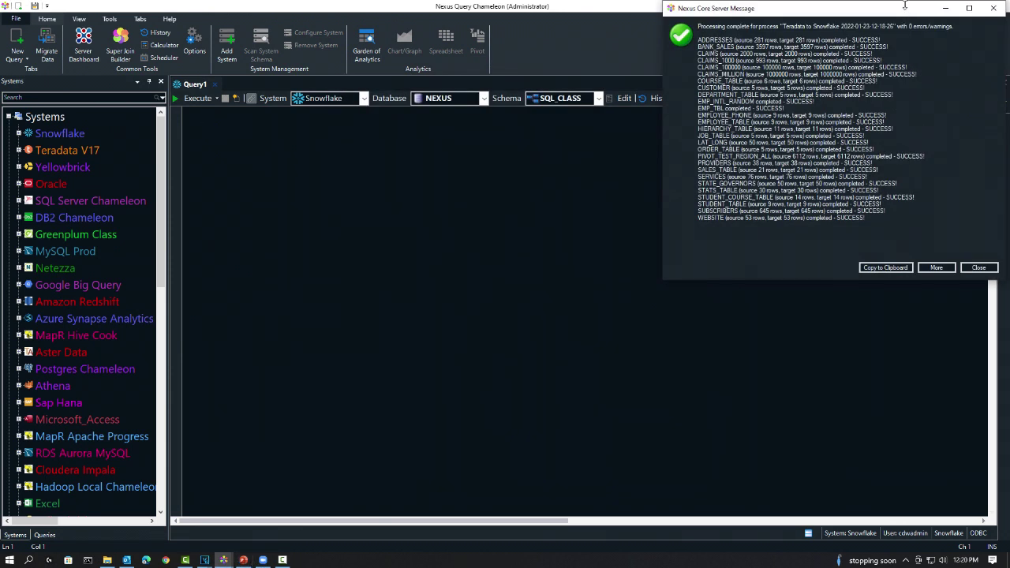
- Drag the Nexus Core Server Message report to the centre of the screen
left_click_drag(905, 12, 515, 134)
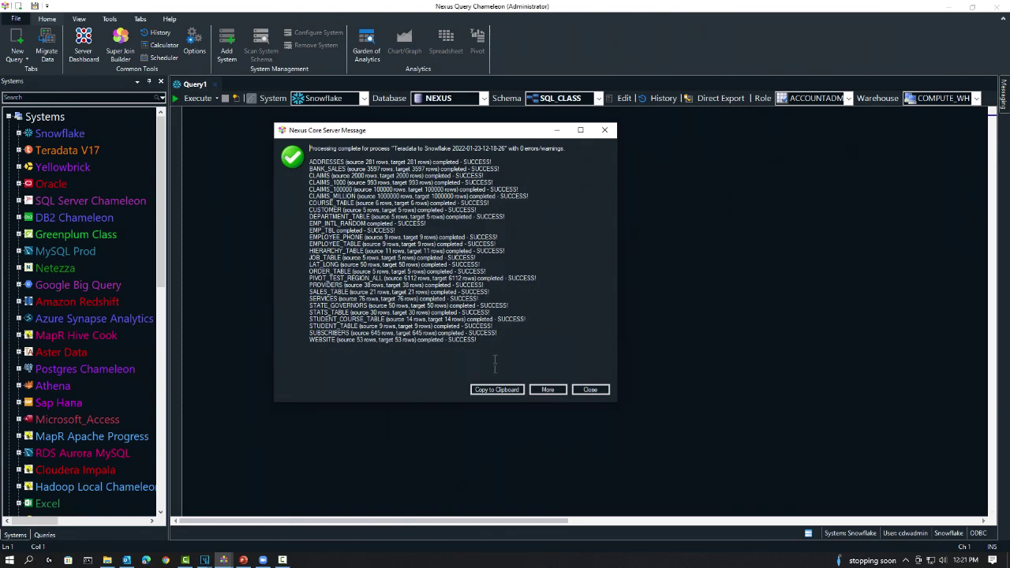
- Expand the report to the full processing log, scroll through it, then close it
left_click(548, 390)
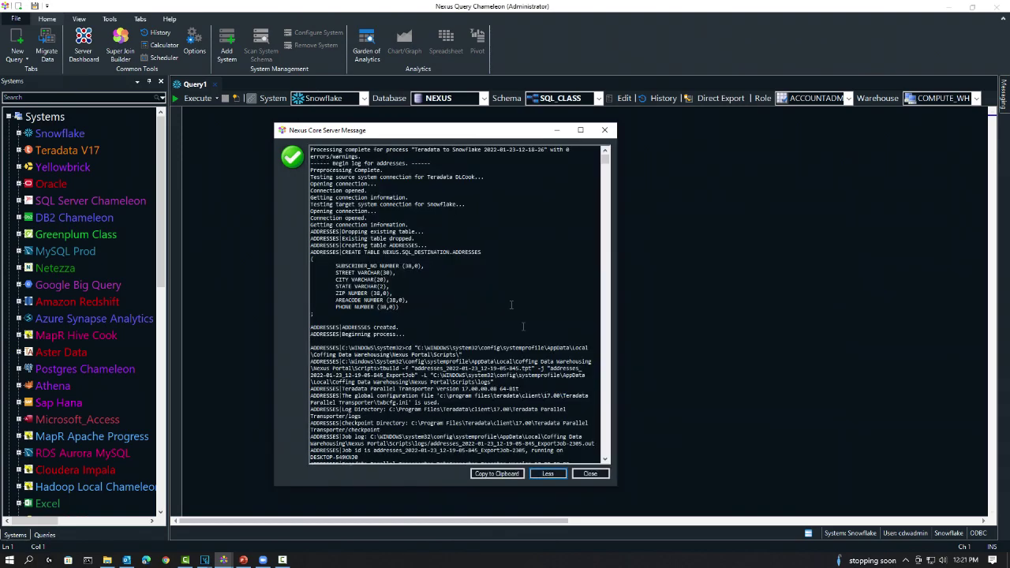
scroll(503, 294, "down", 8)
scroll(503, 300, "down", 15)
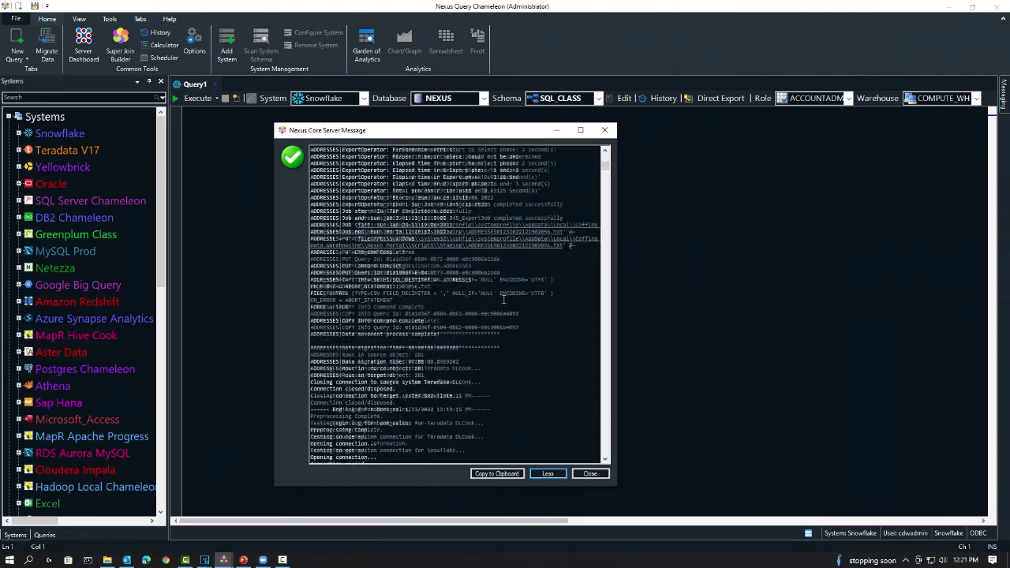
scroll(503, 301, "down", 15)
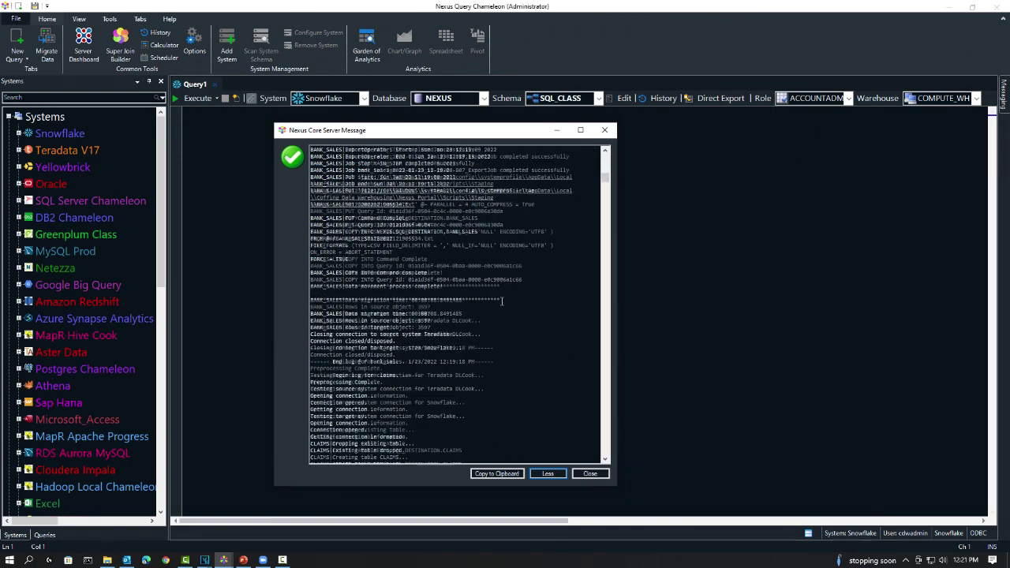
left_click(590, 475)
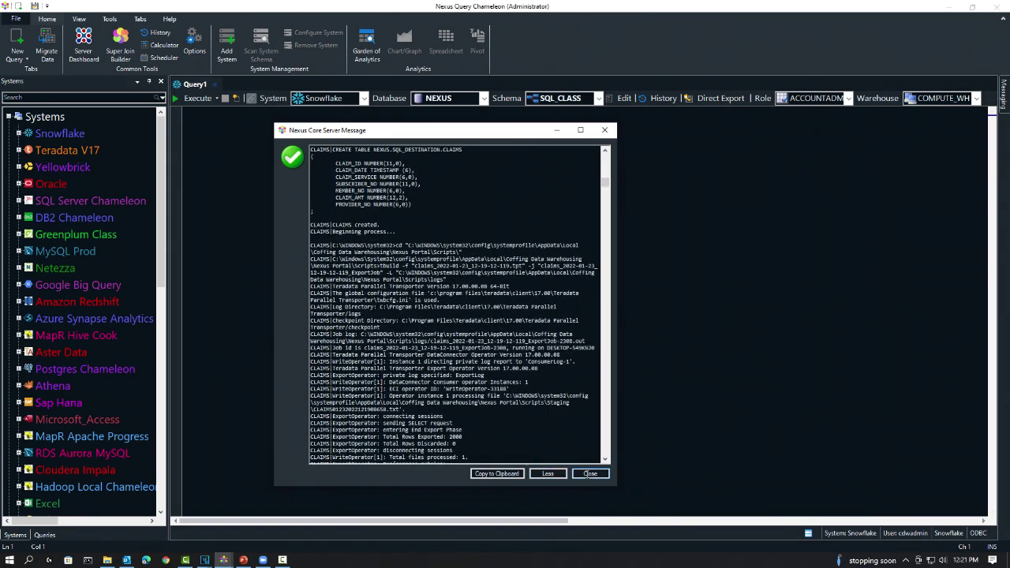